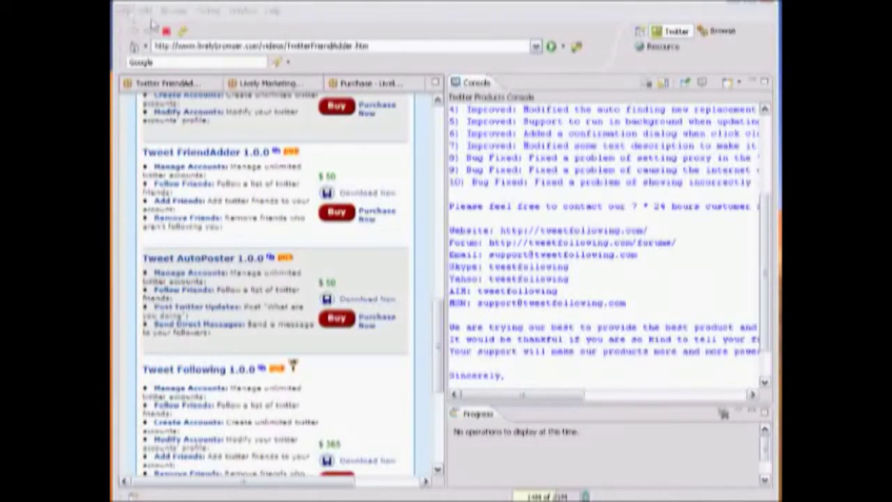
click(213, 12)
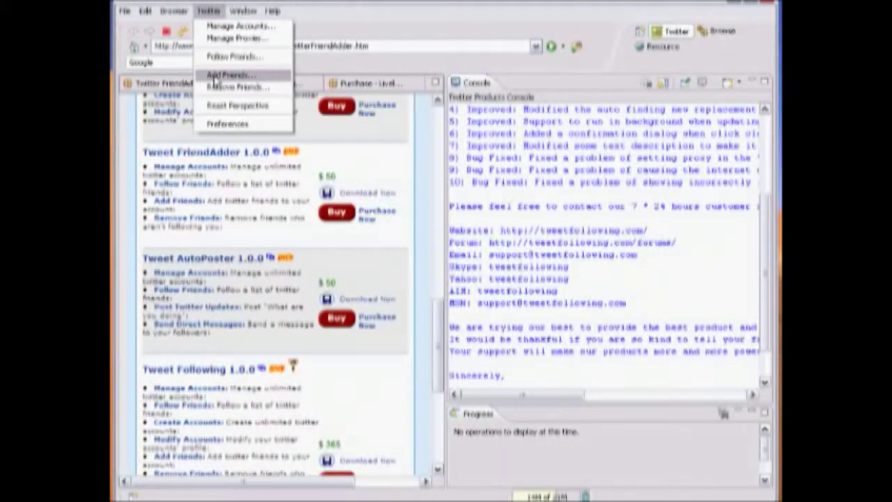
click(216, 75)
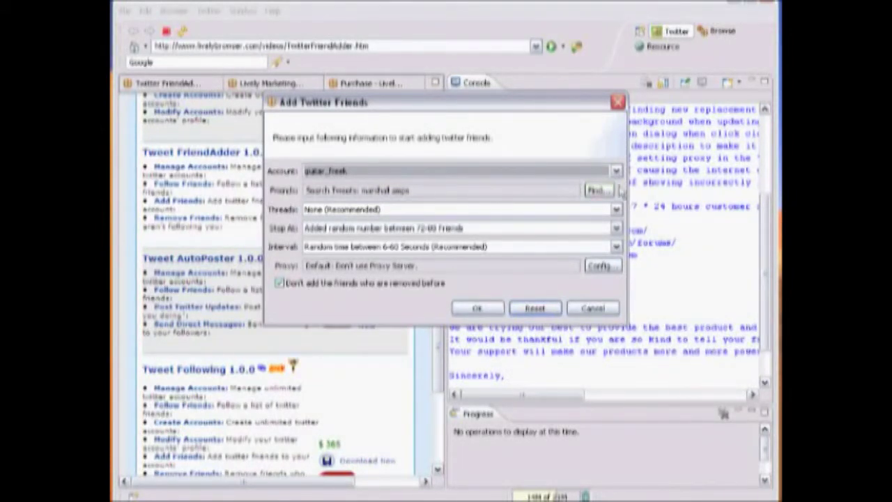
click(617, 172)
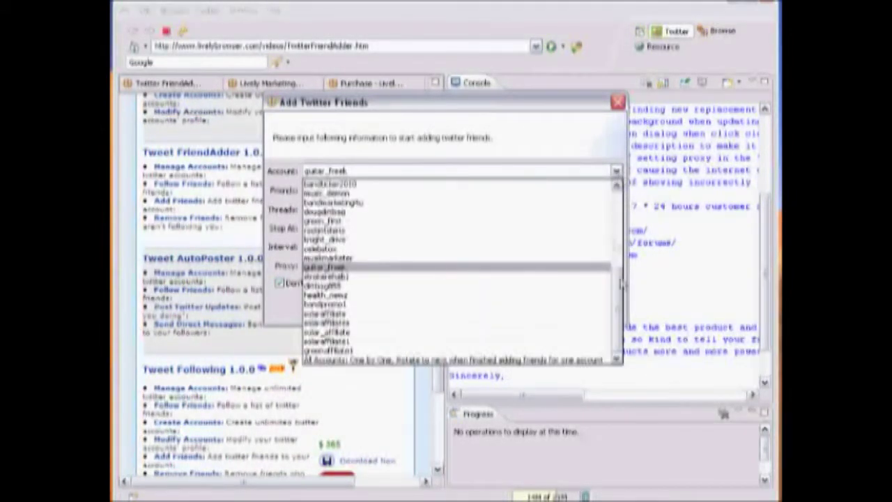
click(541, 271)
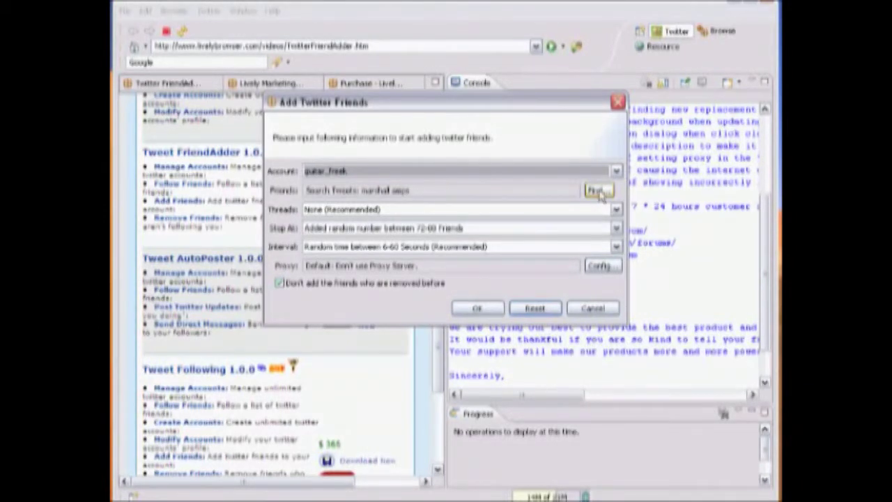
- Replace the 'marshall amps' tweet-search keyword with 'guitar' and confirm
click(598, 193)
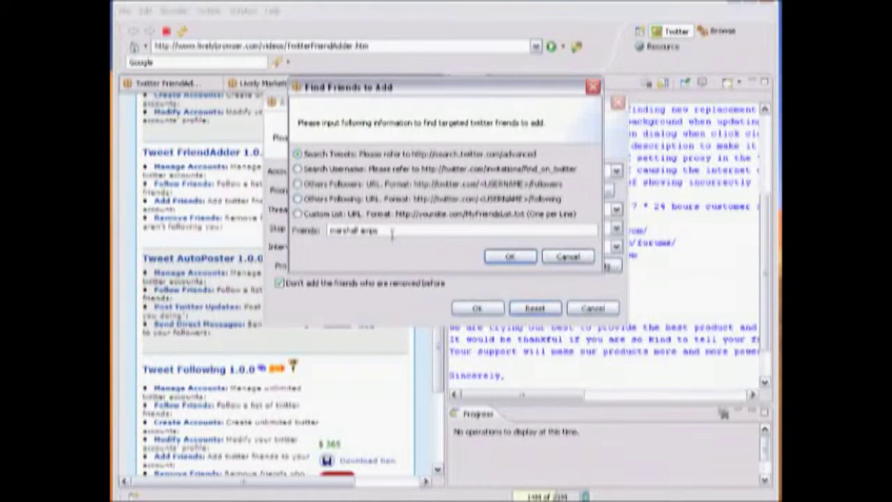
click(329, 231)
drag(329, 231, 387, 240)
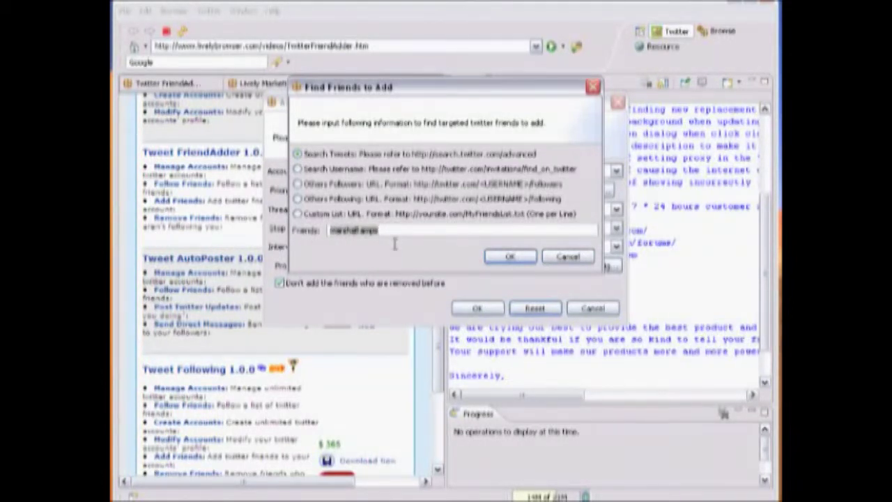
text(gui)
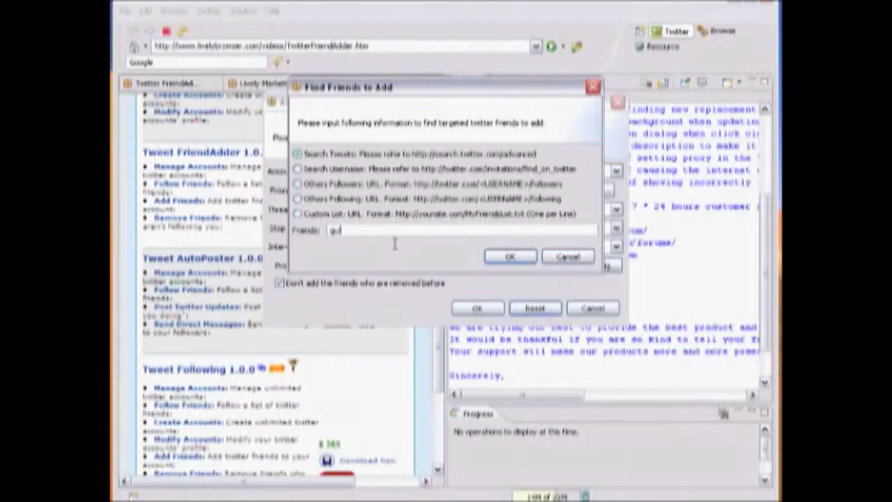
text(tar)
click(511, 257)
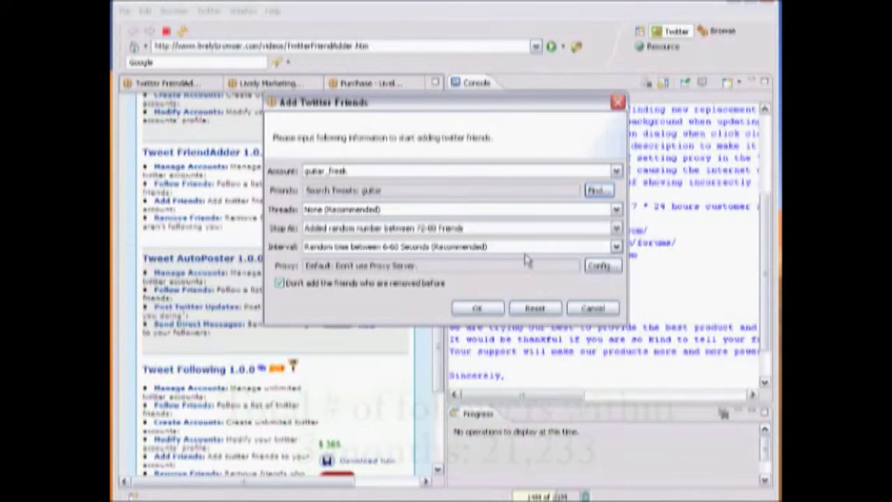
- Start the guitar tweet-search friend-adding job for guitar_freek
click(493, 308)
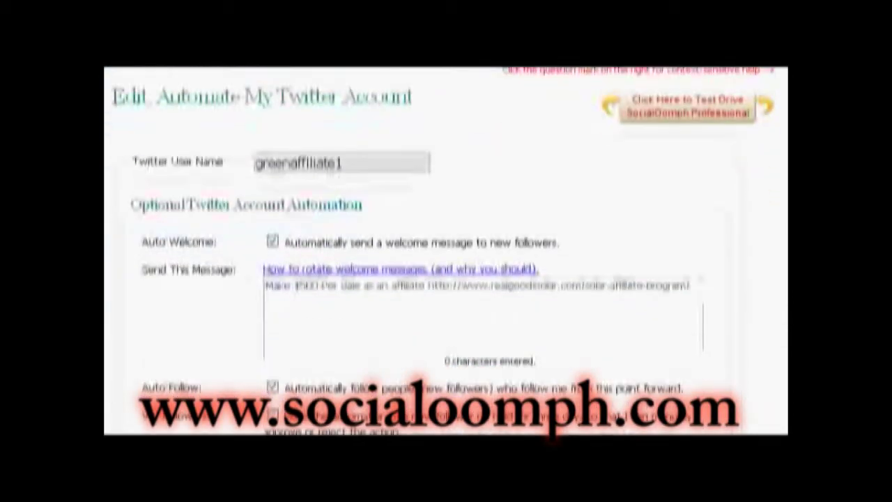
- Scroll SocialOomph's settings, highlighting the auto-welcome message and reviewing auto-follow options
scroll(567, 213, down, 5)
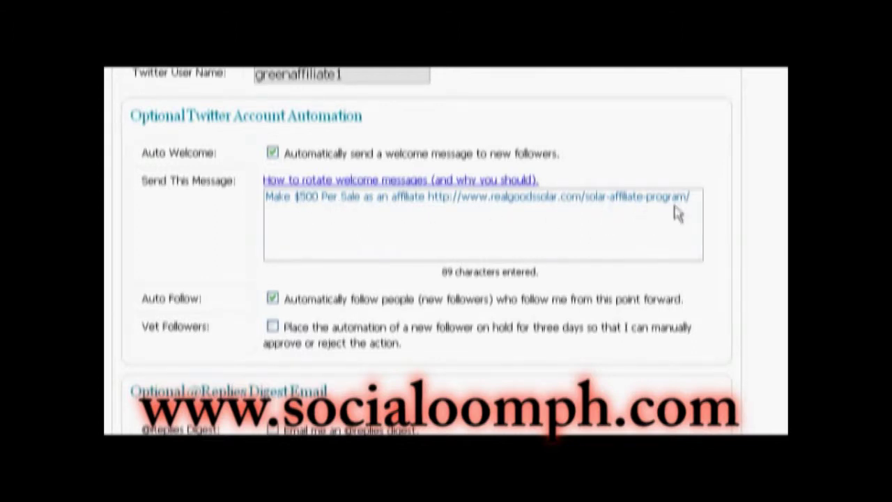
drag(691, 198, 217, 194)
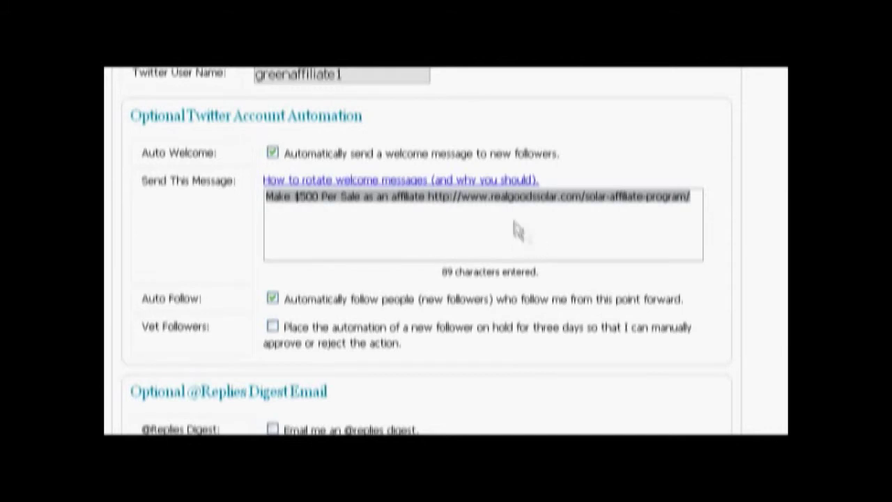
scroll(446, 251, down, 1)
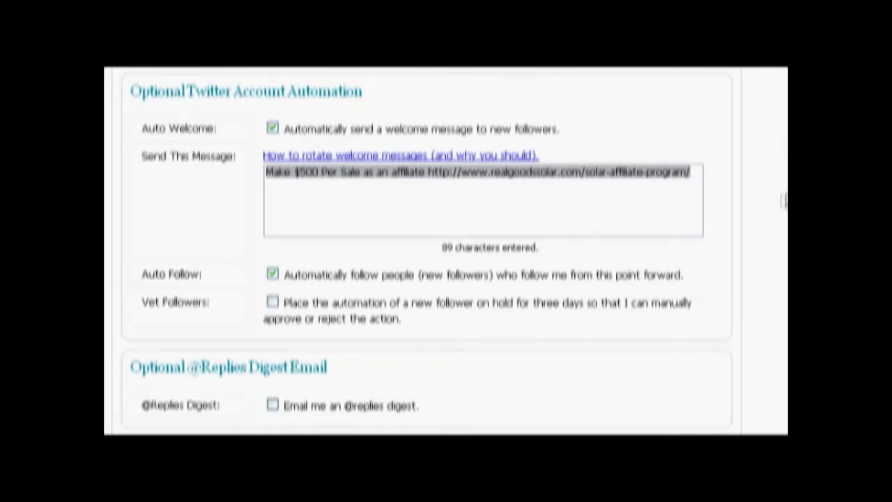
scroll(447, 251, down, 1)
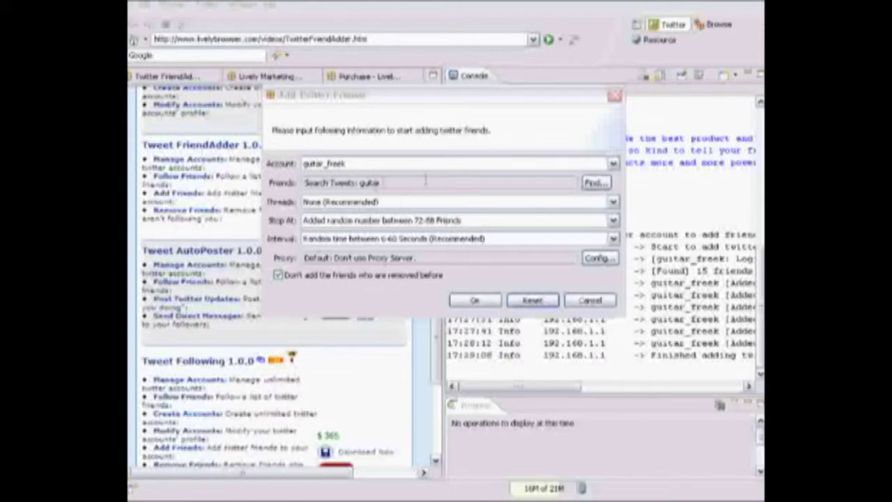
click(498, 96)
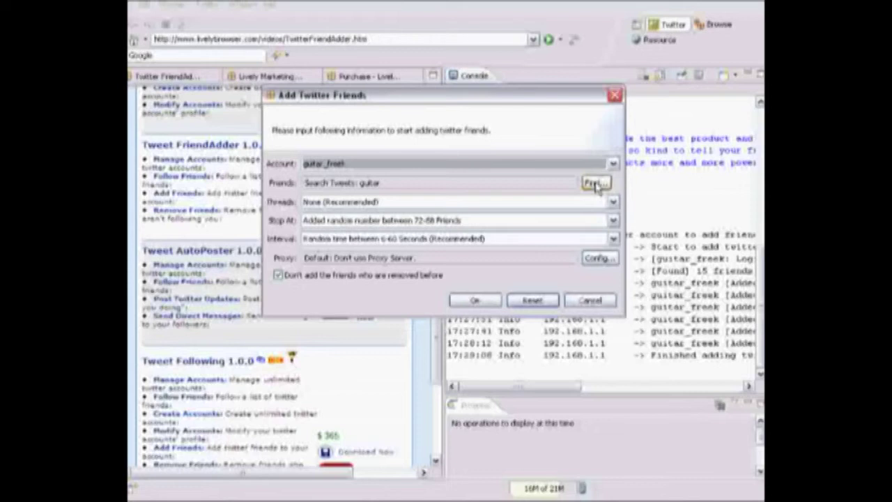
- Replace the 'guitar' tweet-search keyword with 'concert'
click(594, 183)
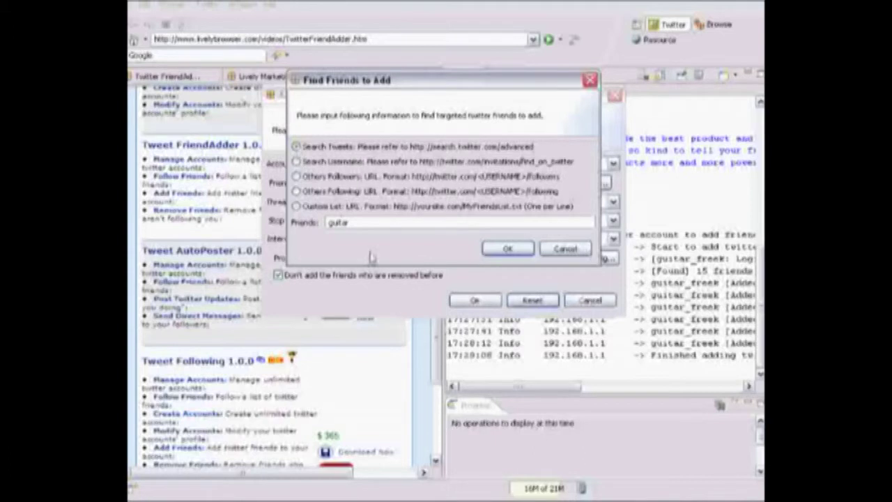
drag(363, 225, 327, 223)
drag(361, 222, 298, 221)
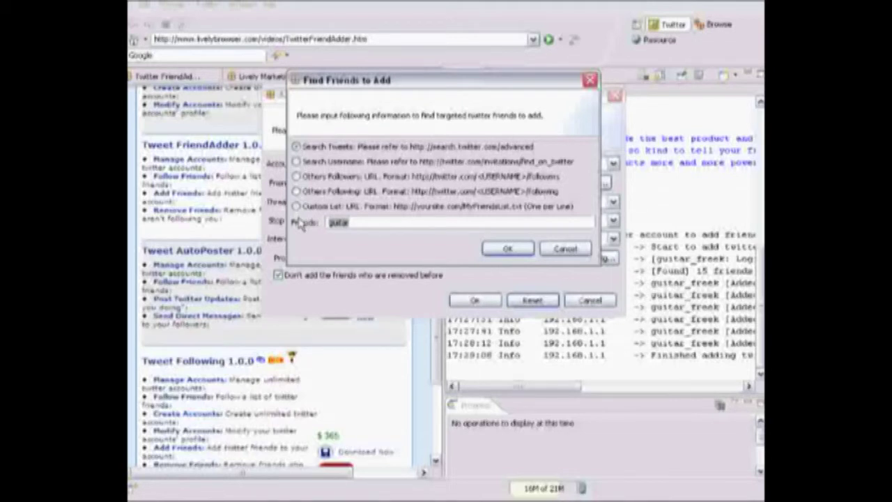
text(concert)
- Confirm the 'concert' search and launch the new friend-adding job for guitar_freek
click(507, 249)
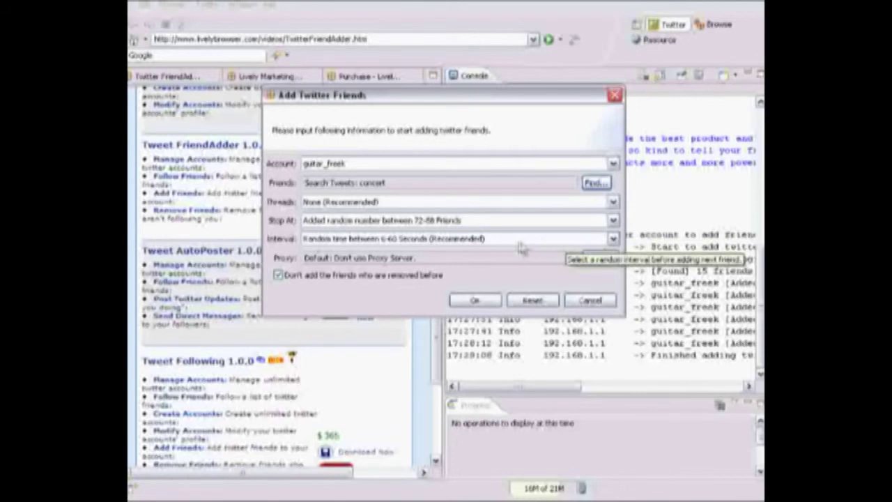
click(477, 301)
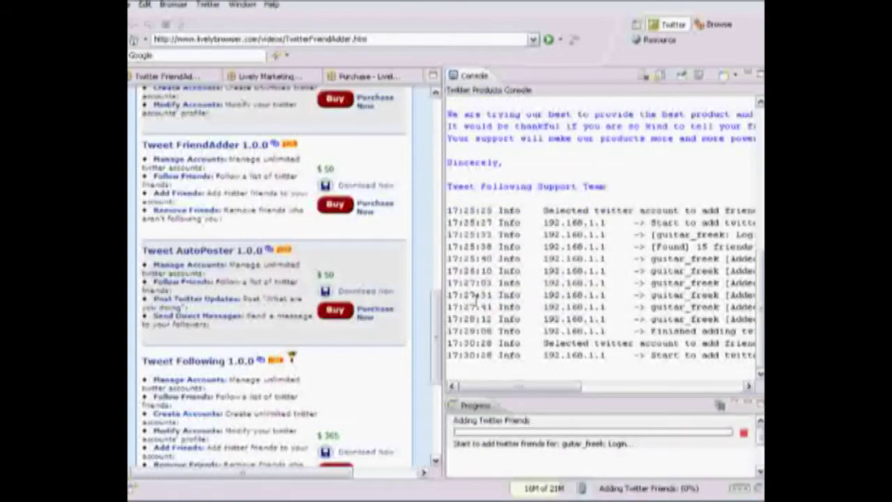